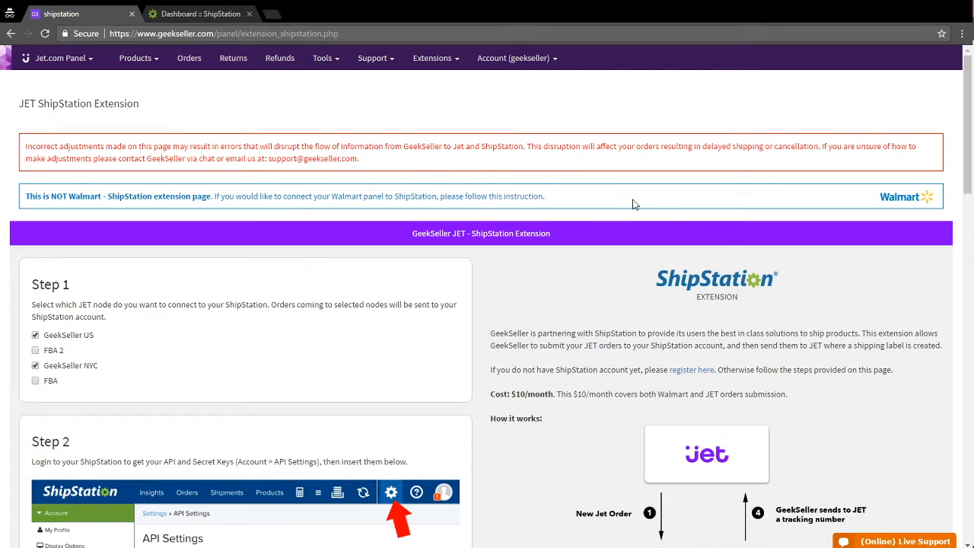
# - Open the ShipStation extension page in GeekSeller's Jet.com panel and review Steps 1 and 2 down to the API key and secret fields
pyautogui.click(433, 59)
pyautogui.click(437, 114)
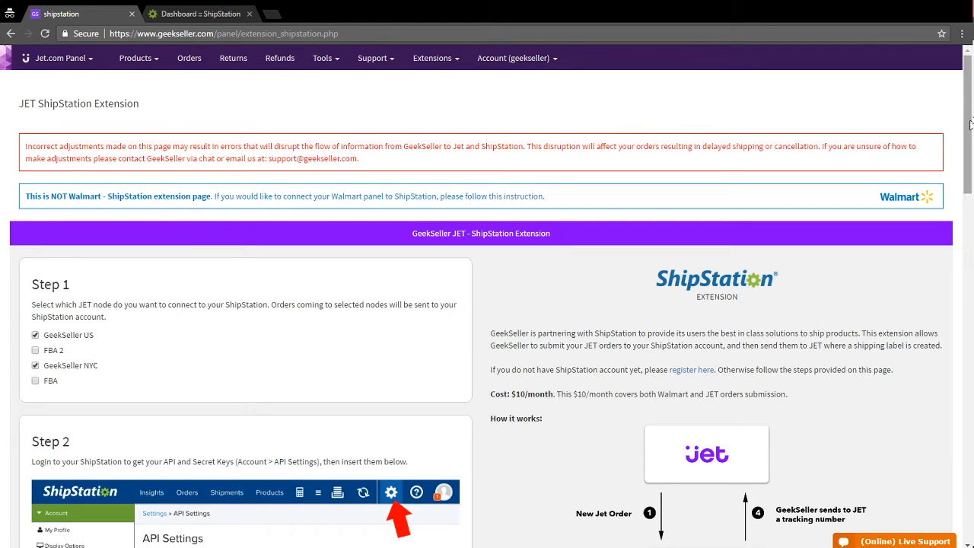
pyautogui.moveTo(971, 126); pyautogui.dragTo(970, 157)
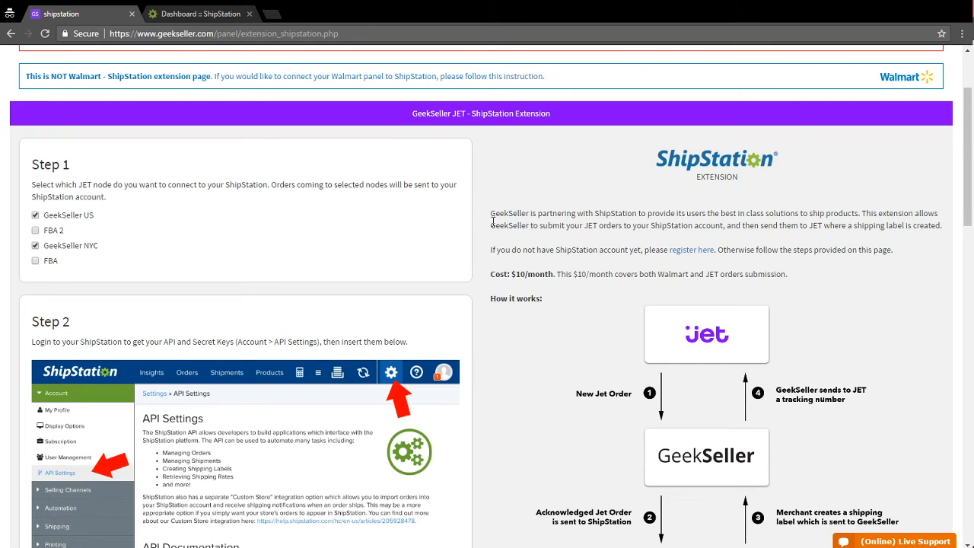
pyautogui.scroll(-1, 493, 220)
pyautogui.scroll(-2, 493, 221)
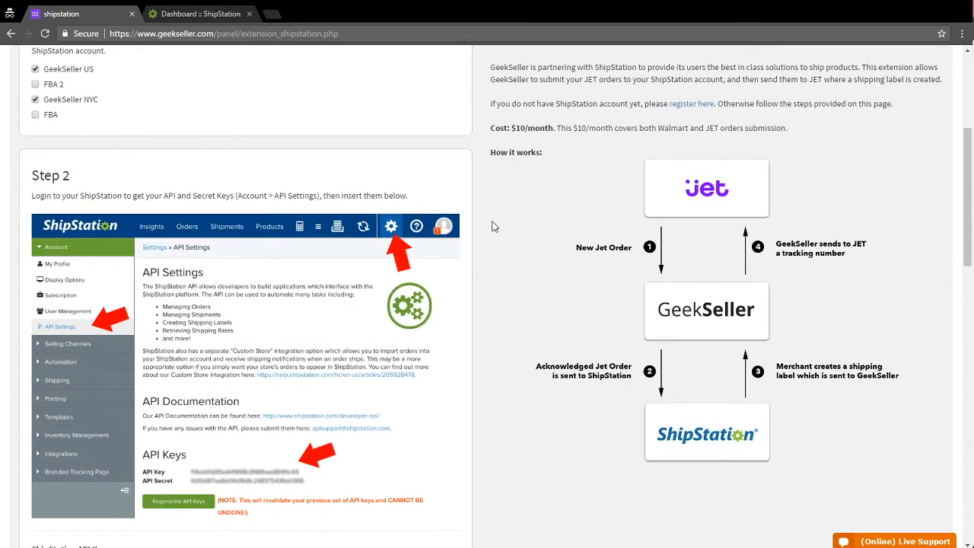
pyautogui.scroll(-1, 492, 226)
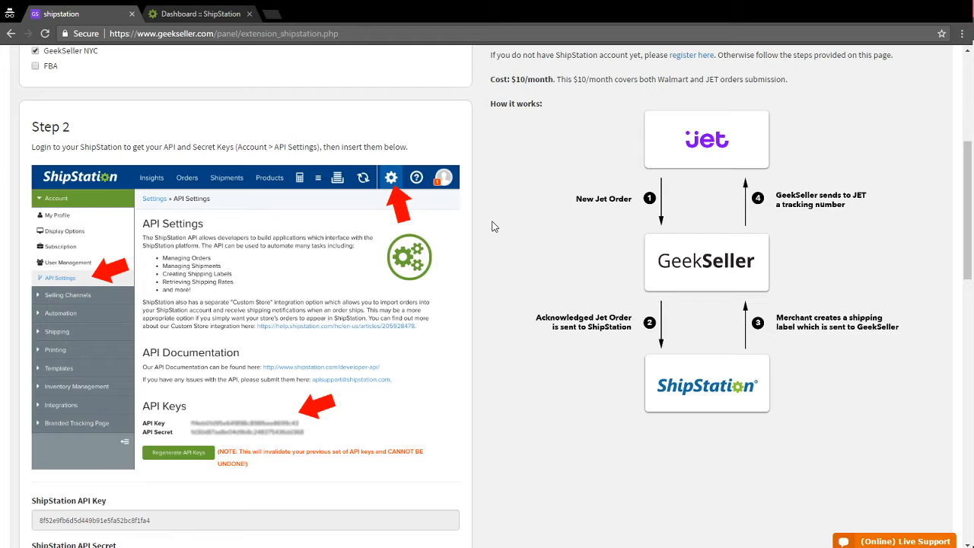
pyautogui.scroll(-1, 492, 226)
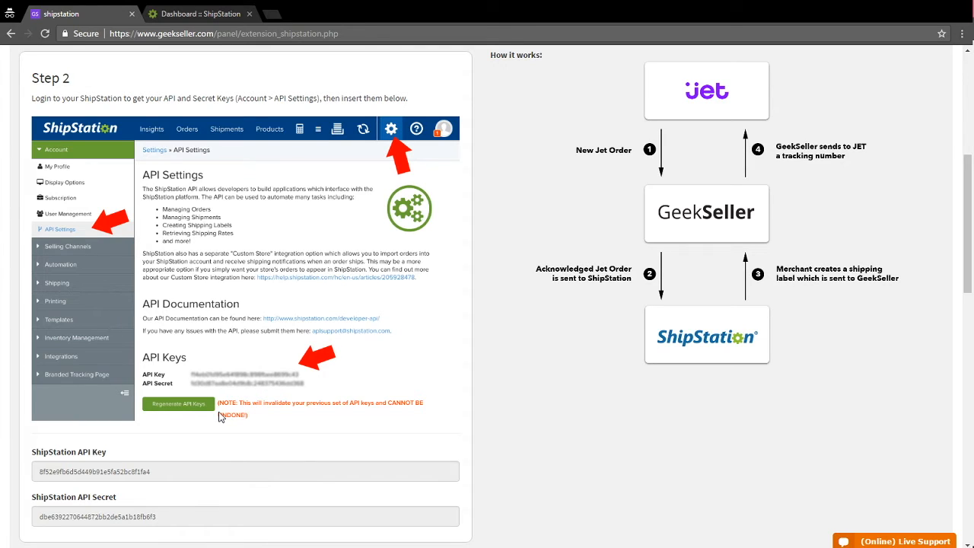
# - Switch to ShipStation, open the account's API Settings and regenerate the API keys
pyautogui.click(196, 10)
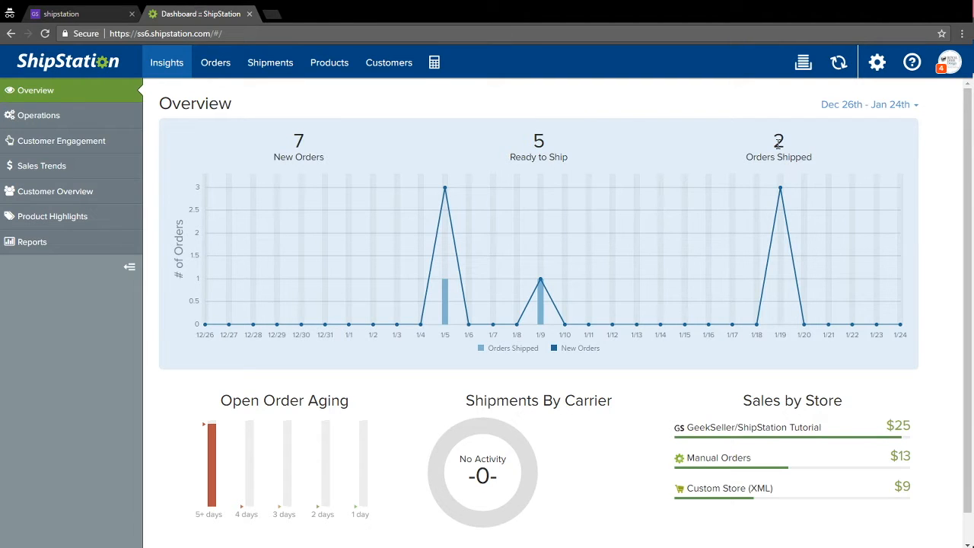
pyautogui.click(877, 67)
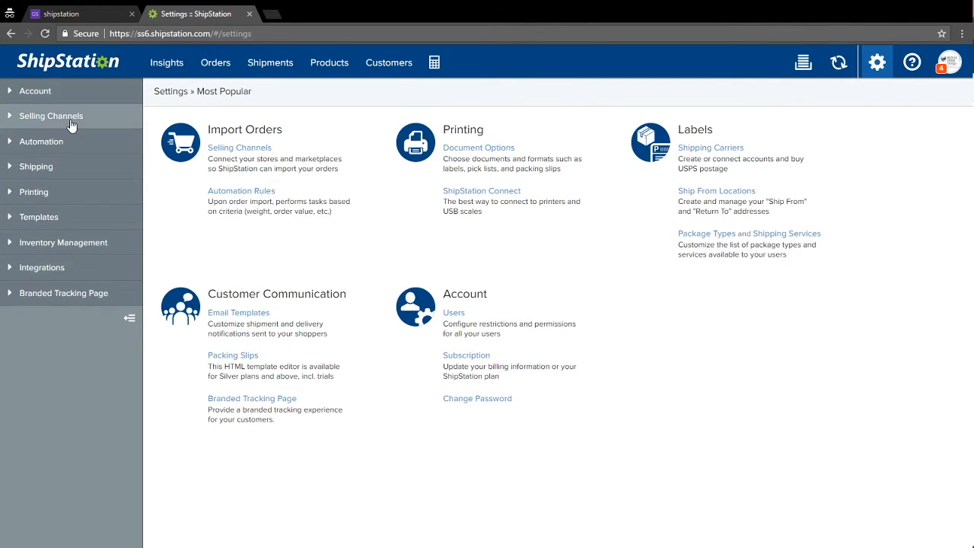
pyautogui.click(61, 98)
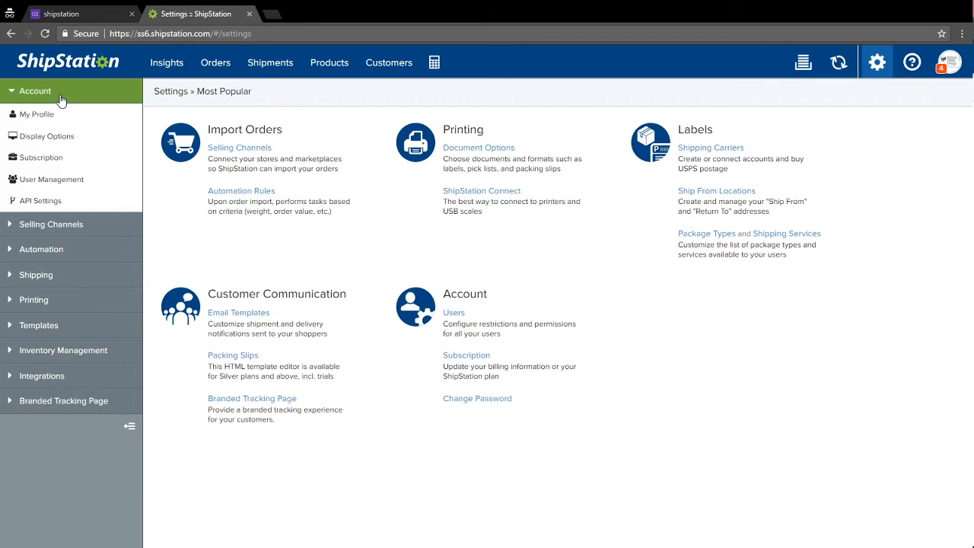
pyautogui.click(55, 201)
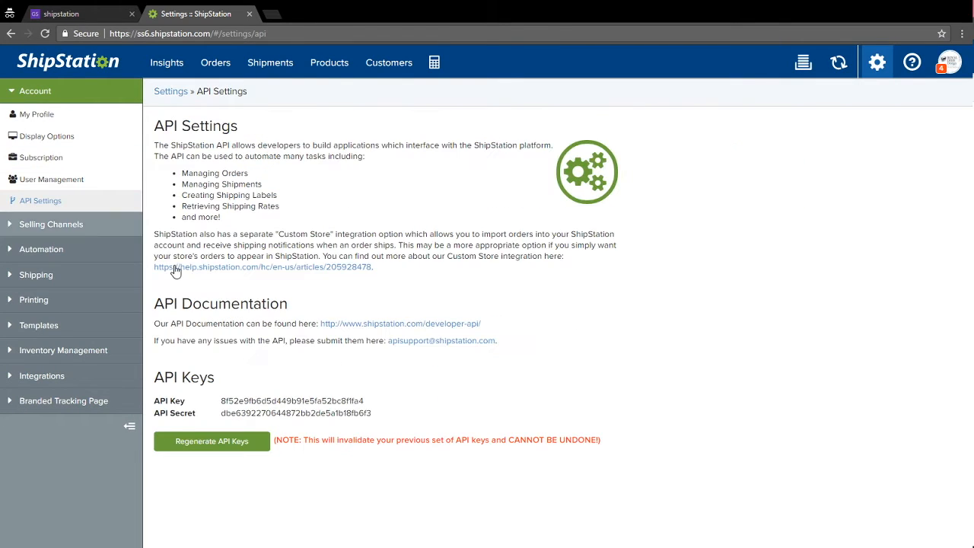
pyautogui.click(246, 445)
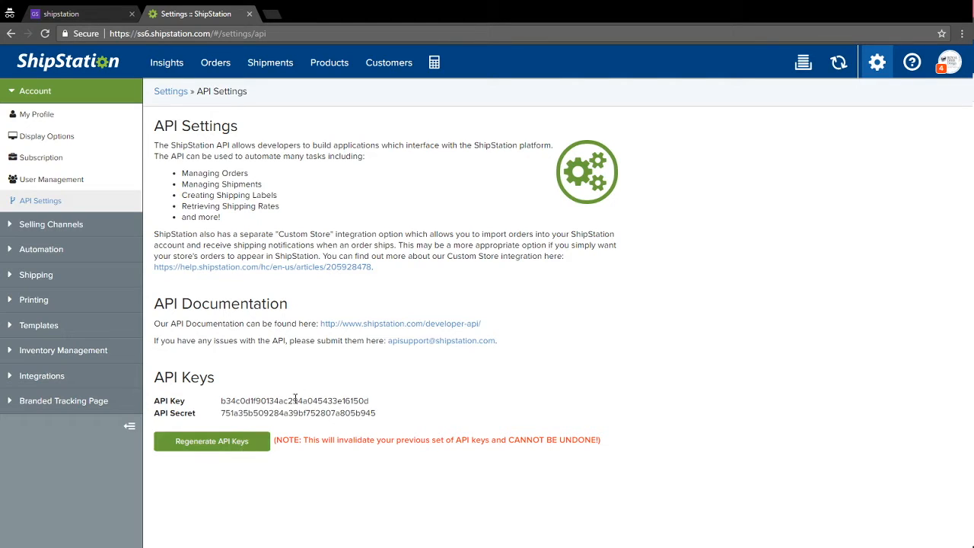
# - Copy the regenerated API key from ShipStation and replace the ShipStation API Key in GeekSeller's Step 2 with it
pyautogui.doubleClick(355, 402)
pyautogui.hotkey('ctrl', 'c')
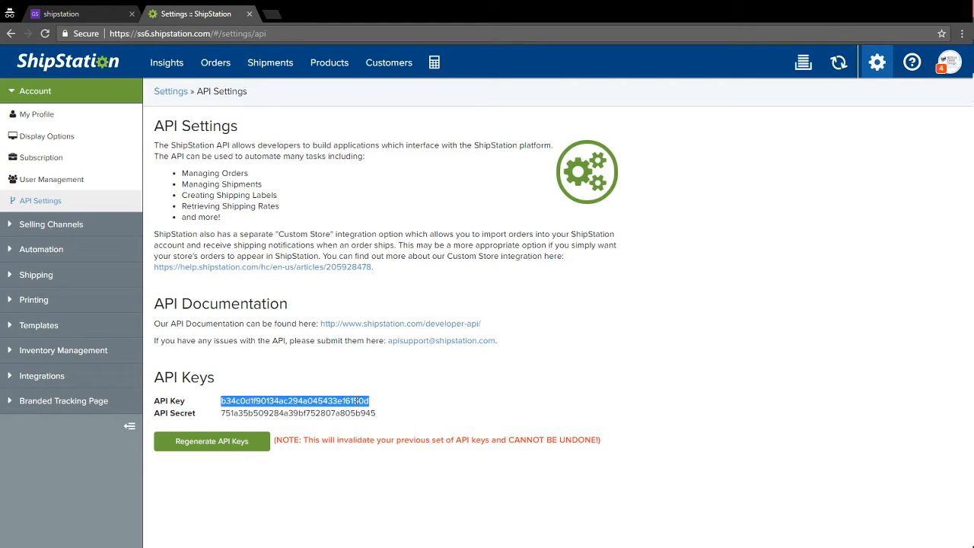
pyautogui.click(76, 14)
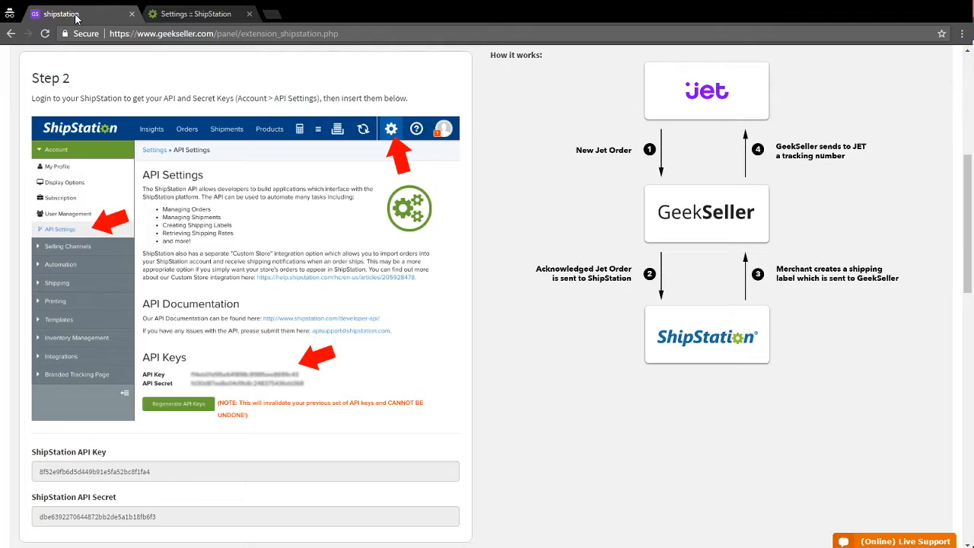
pyautogui.doubleClick(181, 467)
pyautogui.hotkey('ctrl', 'v')
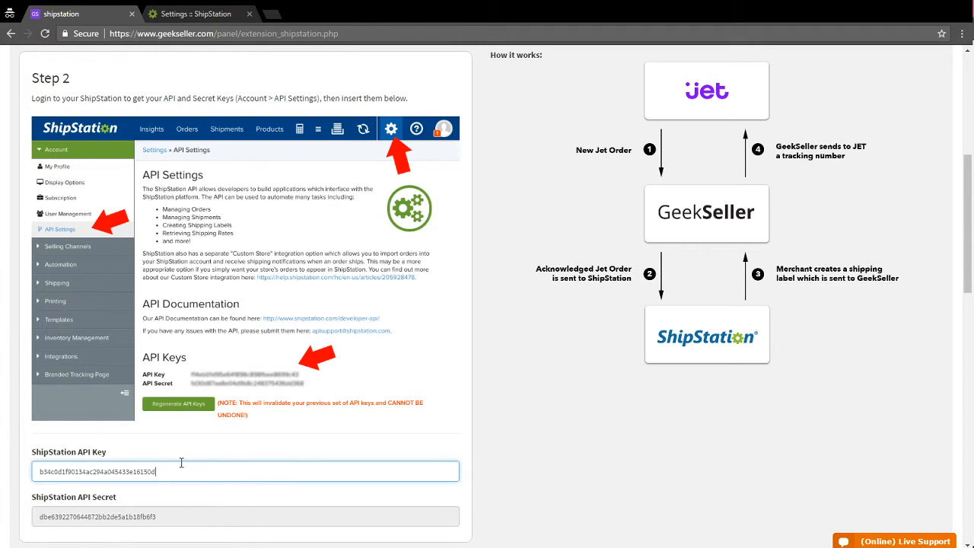
# - Copy the new API secret from ShipStation and replace the ShipStation API Secret in GeekSeller's Step 2 with it
pyautogui.click(209, 12)
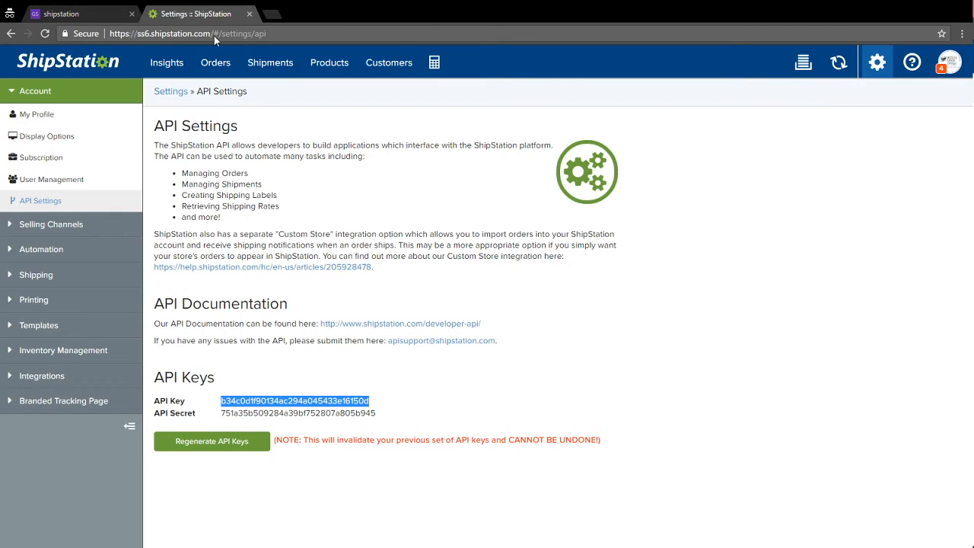
pyautogui.doubleClick(307, 412)
pyautogui.hotkey('ctrl', 'c')
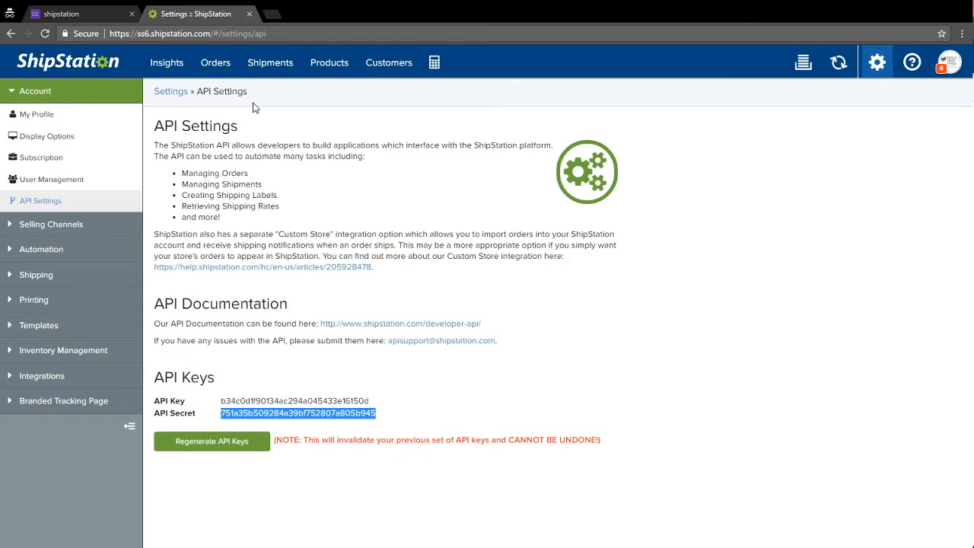
pyautogui.click(84, 13)
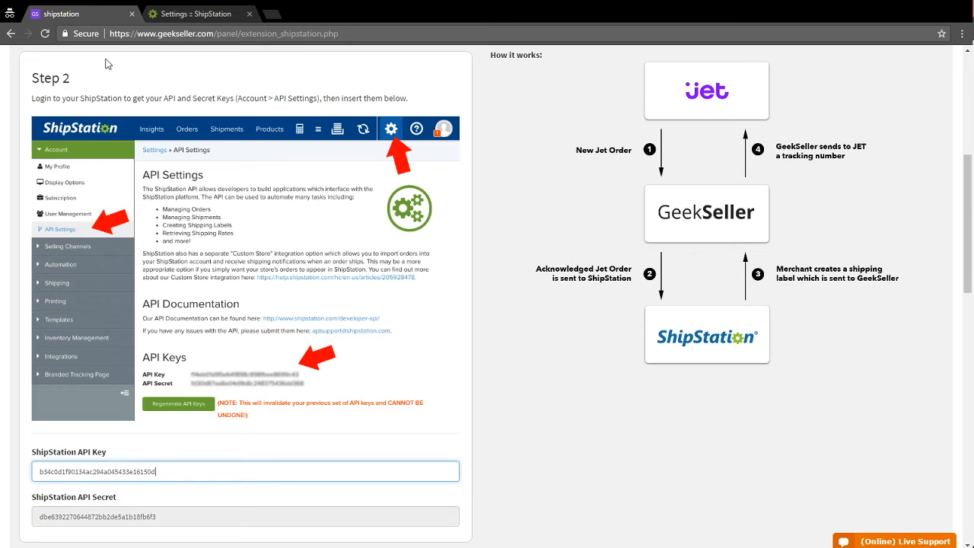
pyautogui.doubleClick(148, 517)
pyautogui.hotkey('ctrl', 'v')
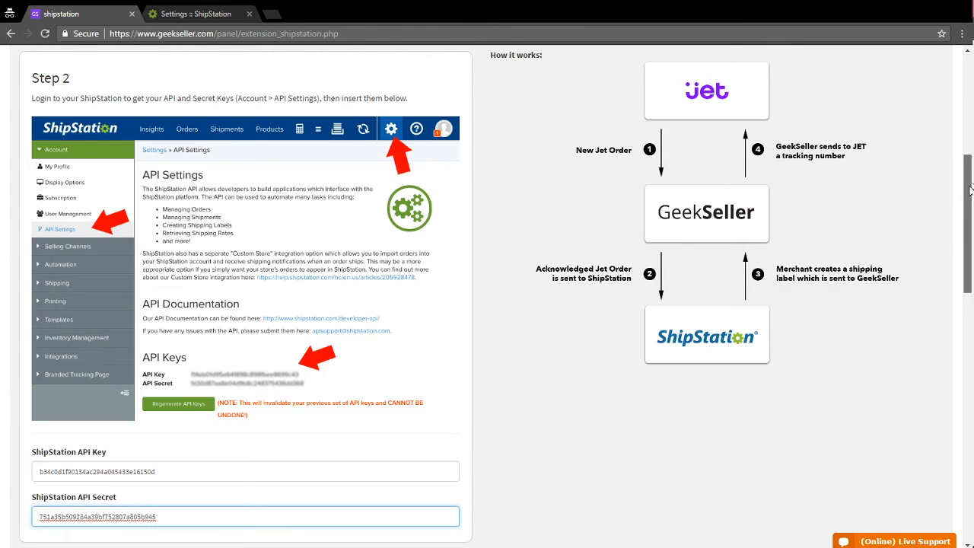
# - Save the ShipStation configuration in GeekSeller and compare the saved API key and secret with those in ShipStation
pyautogui.moveTo(968, 191); pyautogui.dragTo(968, 440)
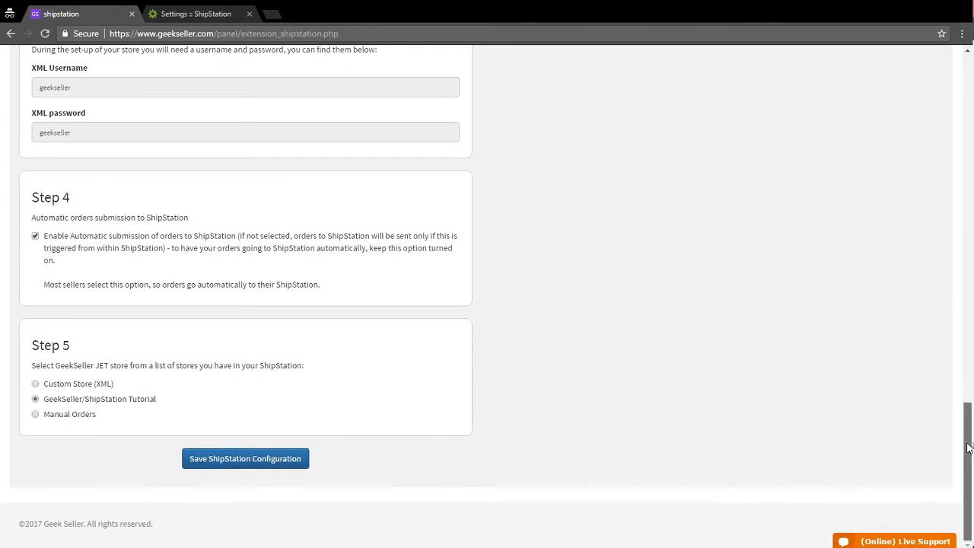
pyautogui.click(293, 469)
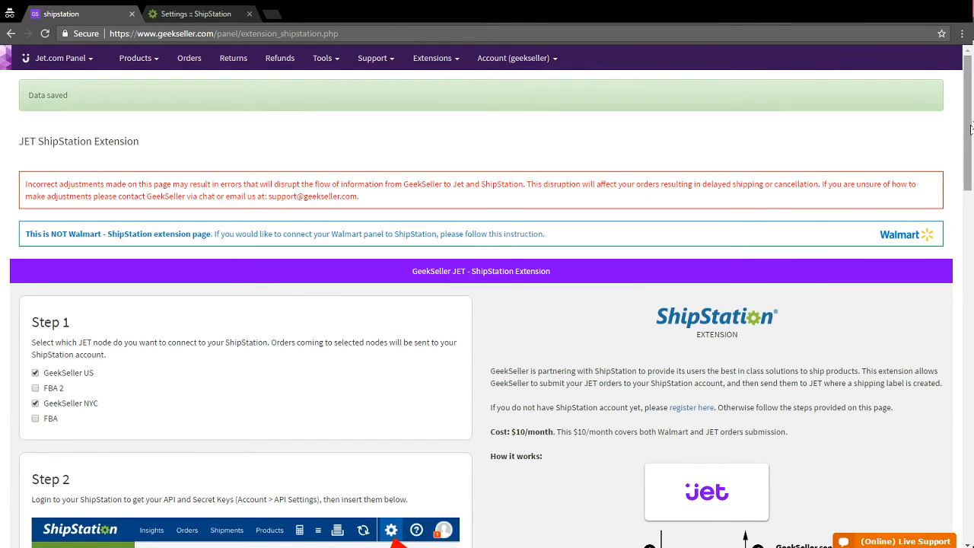
pyautogui.moveTo(971, 132); pyautogui.dragTo(967, 284)
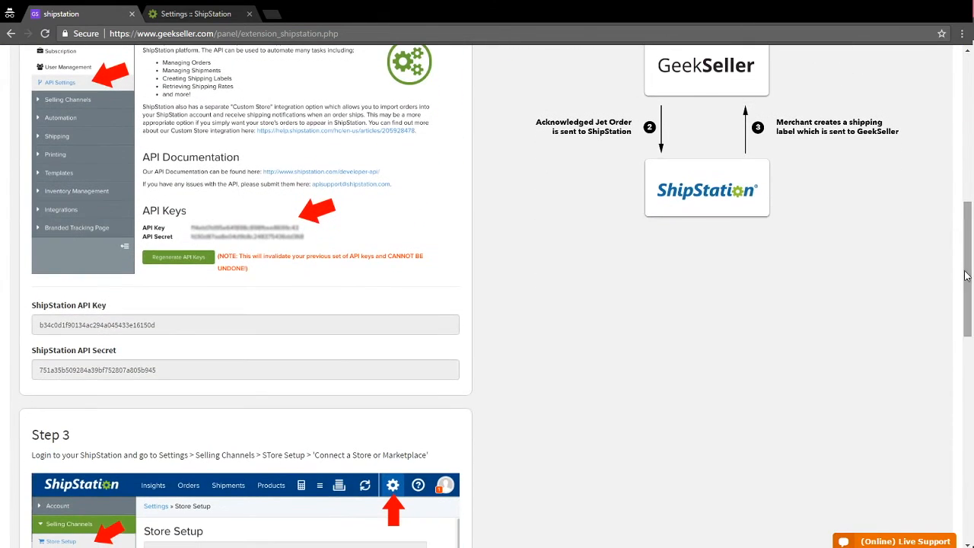
pyautogui.click(216, 12)
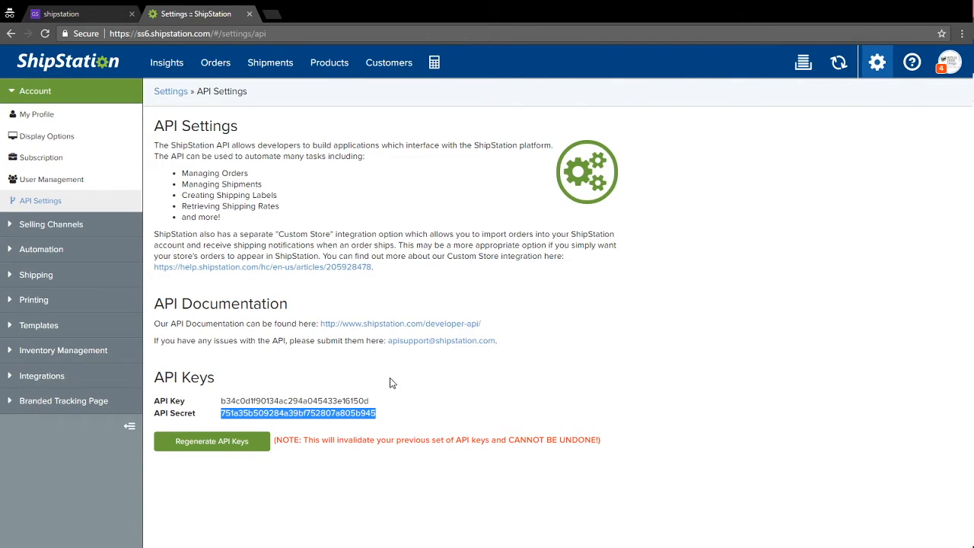
pyautogui.click(76, 12)
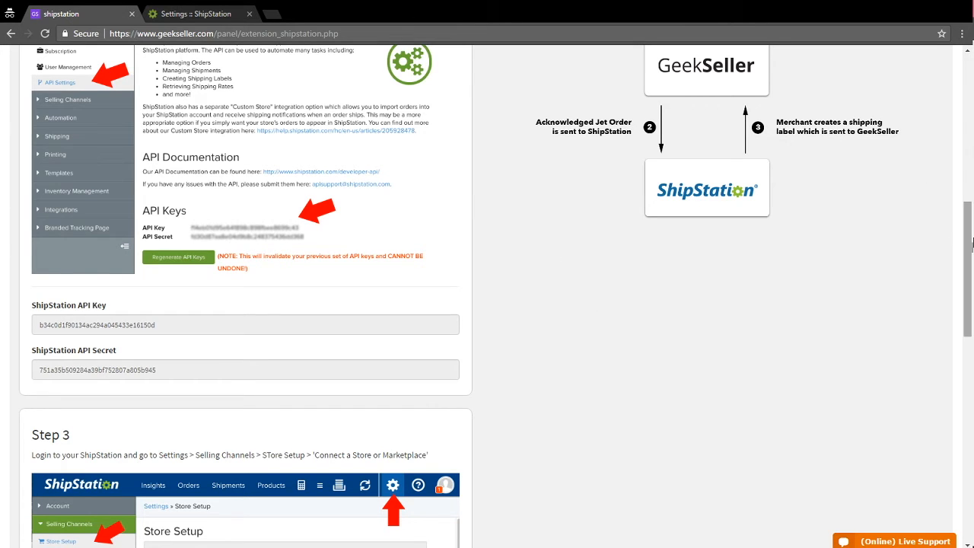
# - Unlock the XML username and XML password fields in GeekSeller's Step 3 and copy the XML username
pyautogui.moveTo(969, 245); pyautogui.dragTo(968, 319)
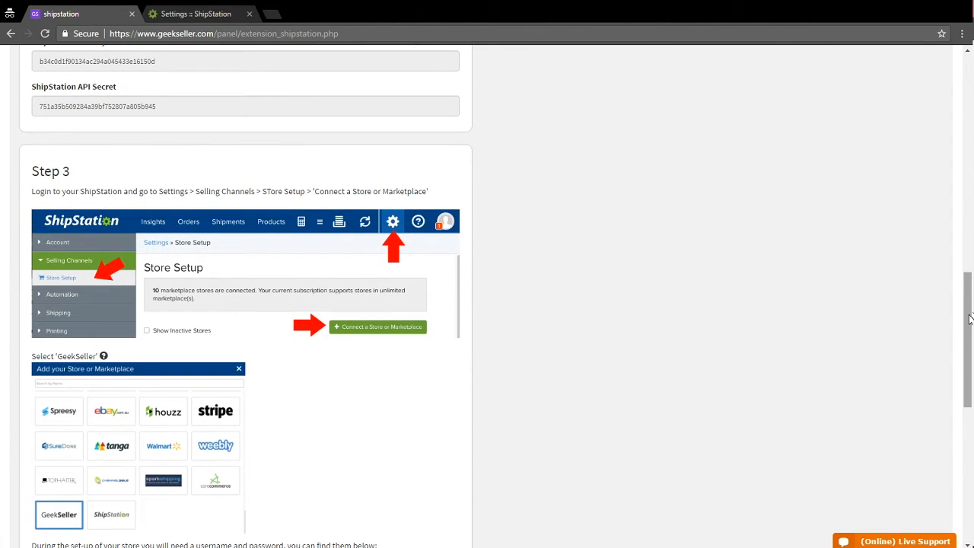
pyautogui.moveTo(970, 319); pyautogui.dragTo(969, 340)
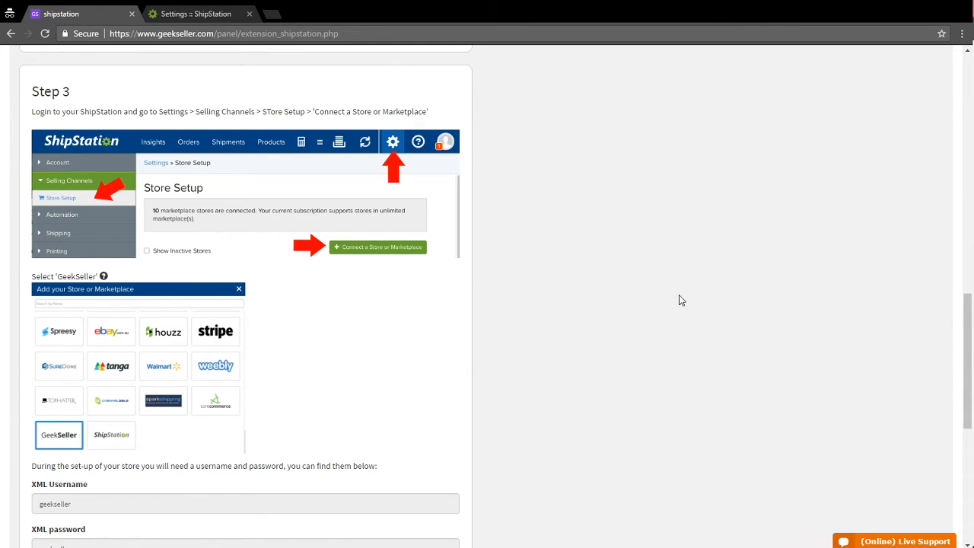
pyautogui.moveTo(966, 313); pyautogui.dragTo(968, 340)
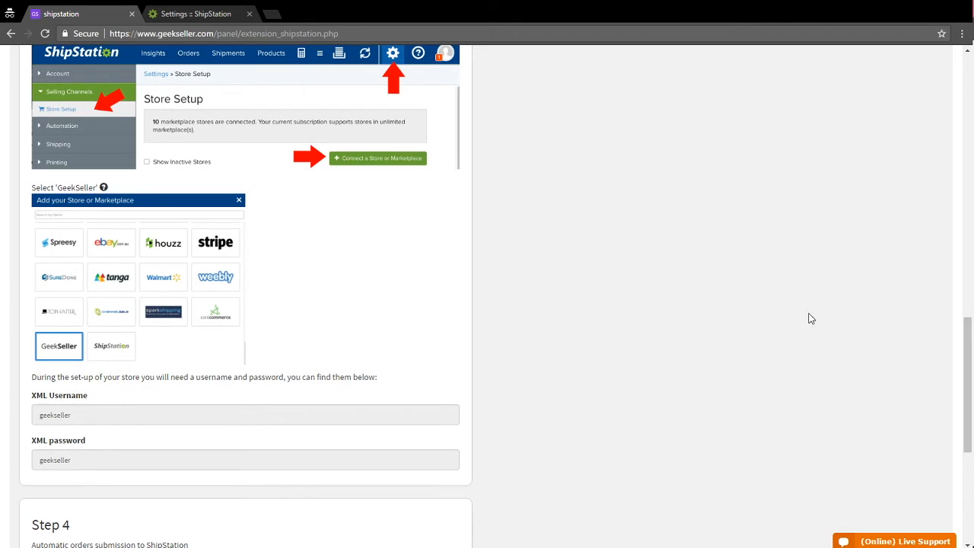
pyautogui.doubleClick(368, 418)
pyautogui.doubleClick(366, 462)
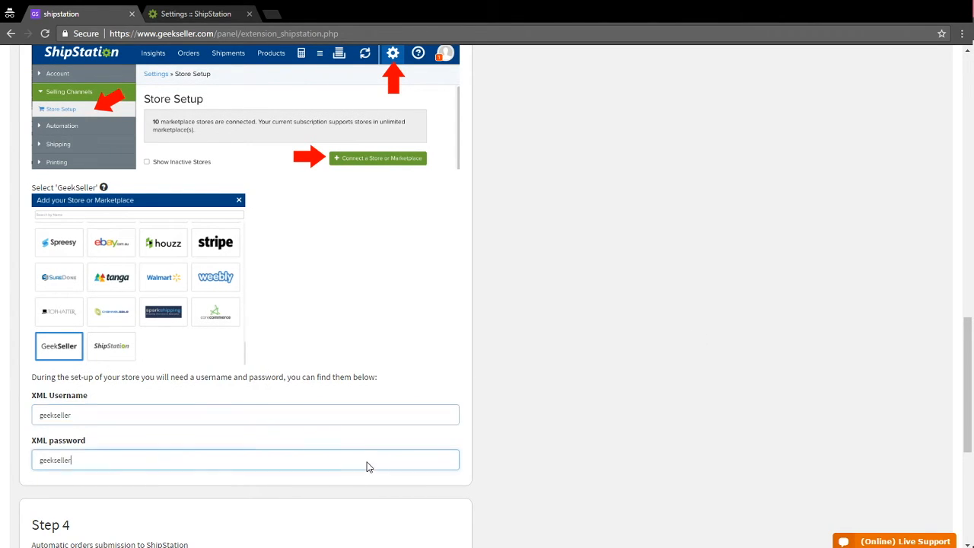
pyautogui.doubleClick(362, 415)
pyautogui.hotkey('ctrl', 'c')
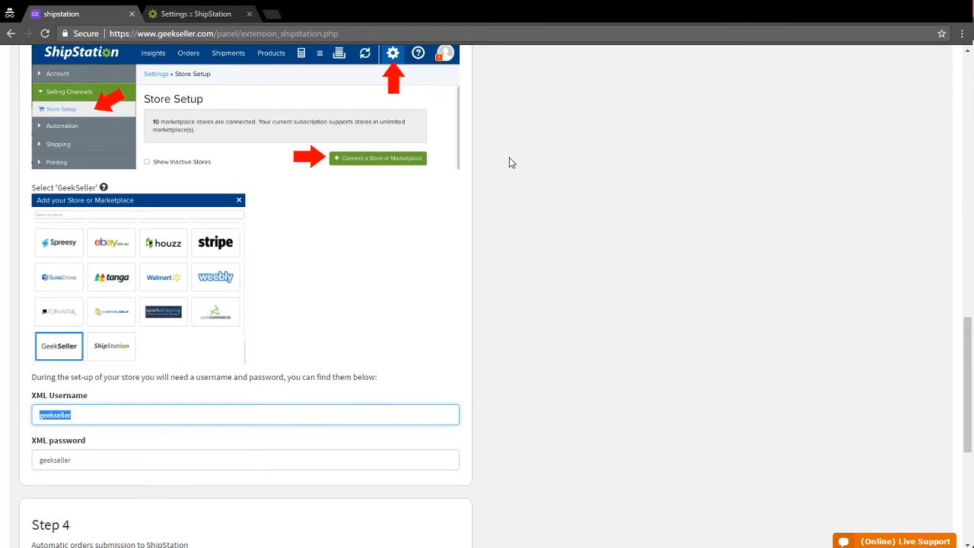
# - In ShipStation's Store Setup for selling channels, start connecting a new store and choose GeekSeller as the marketplace
pyautogui.click(181, 9)
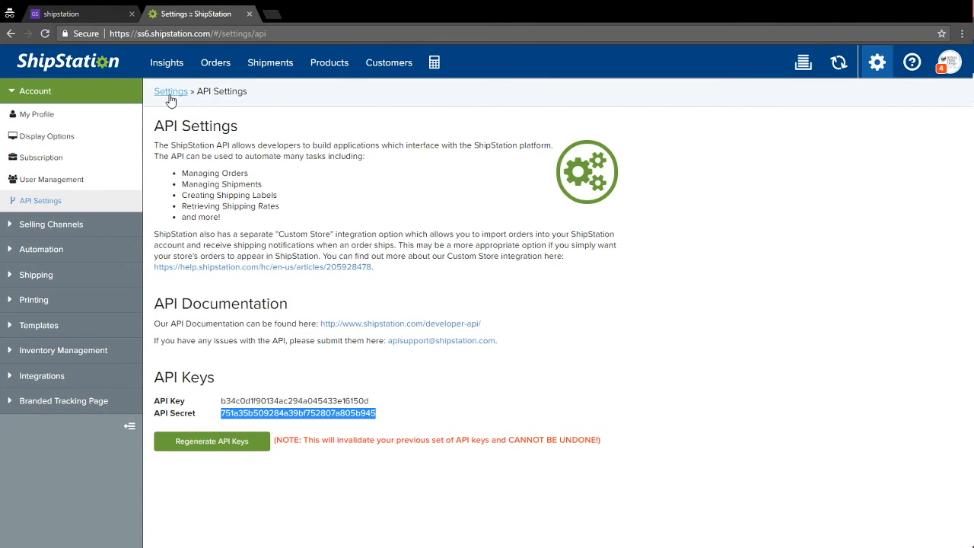
pyautogui.click(84, 232)
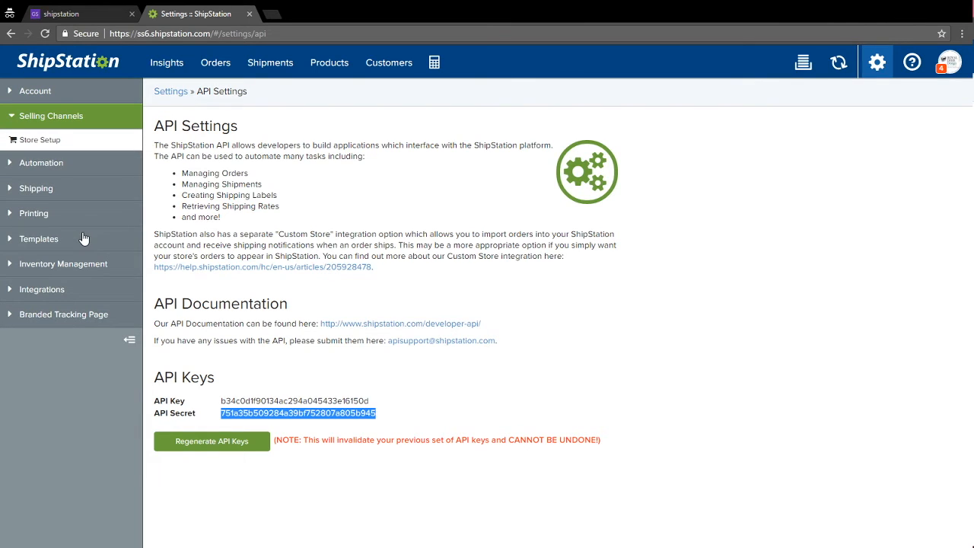
pyautogui.click(101, 140)
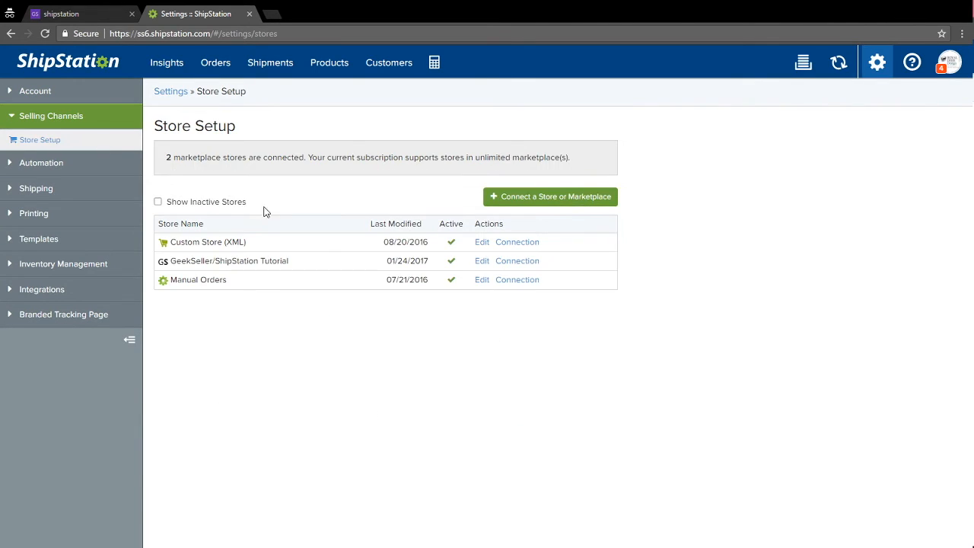
pyautogui.click(525, 204)
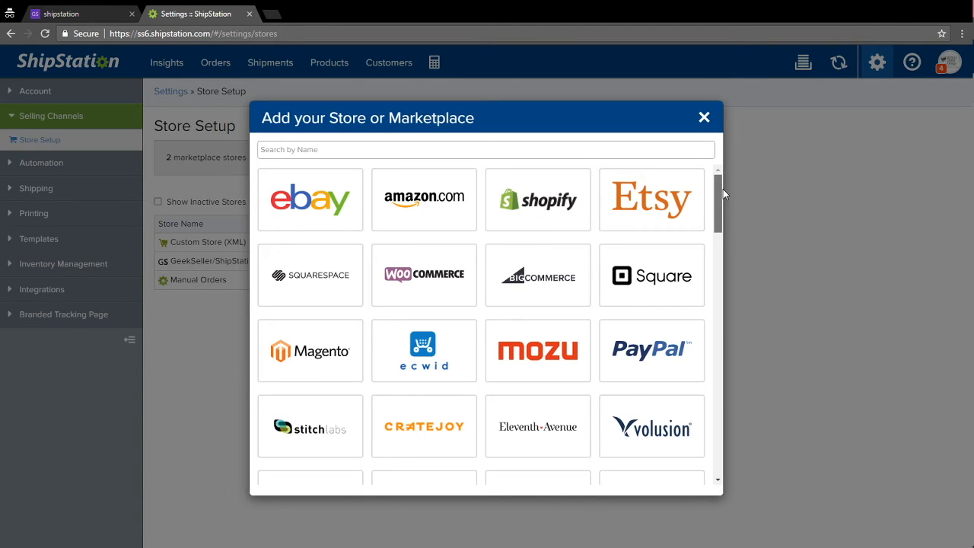
pyautogui.moveTo(723, 189); pyautogui.dragTo(719, 475)
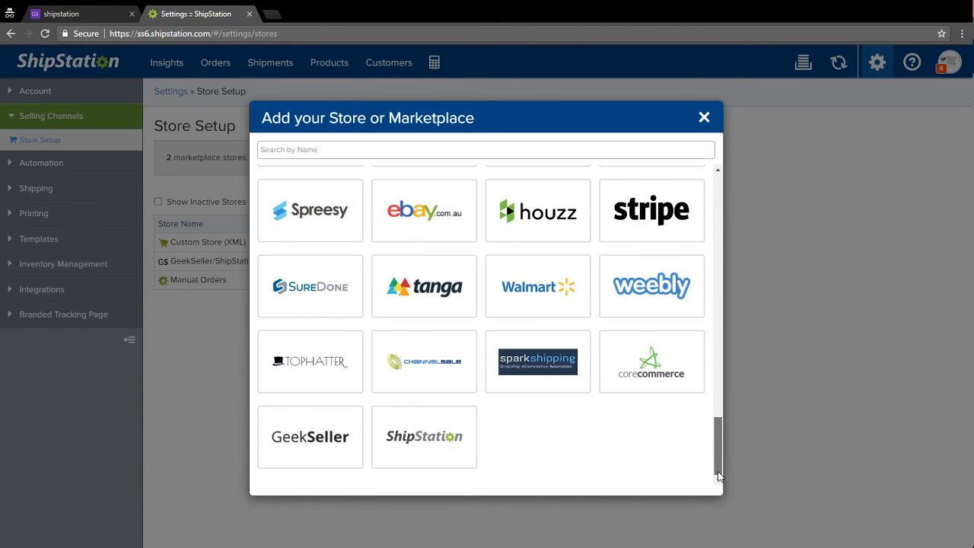
pyautogui.click(327, 439)
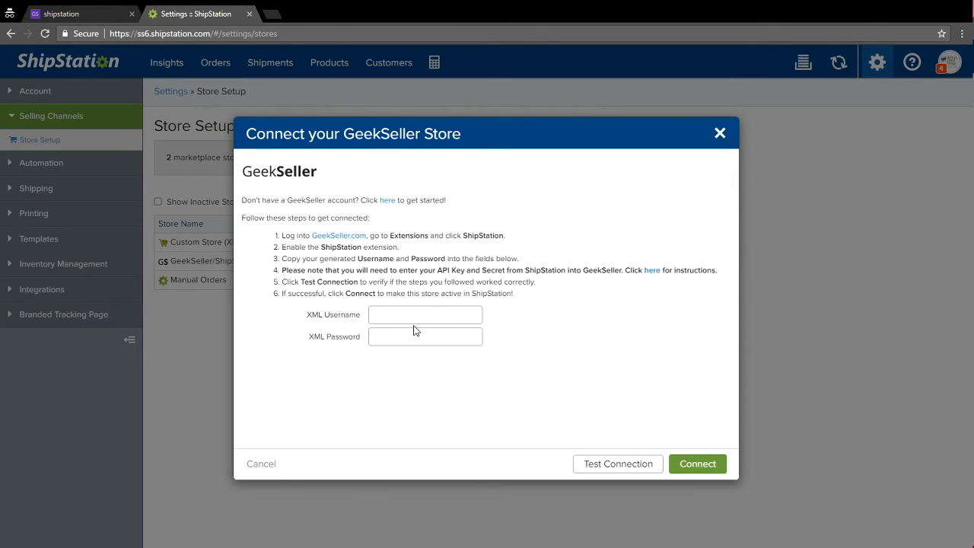
# - Paste the XML username copied from GeekSeller into the XML Username field of ShipStation's GeekSeller store connection form
pyautogui.click(89, 10)
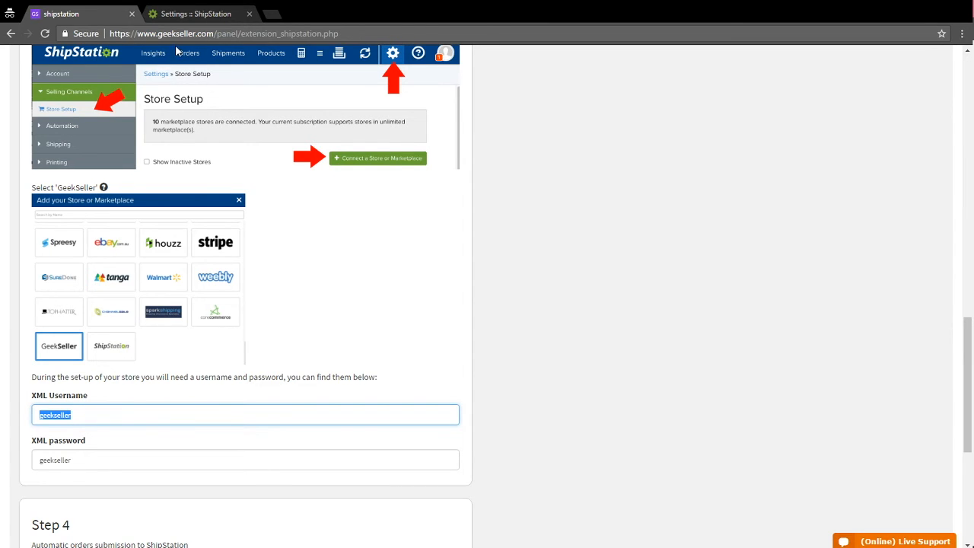
pyautogui.click(204, 14)
pyautogui.hotkey('ctrl', 'v')
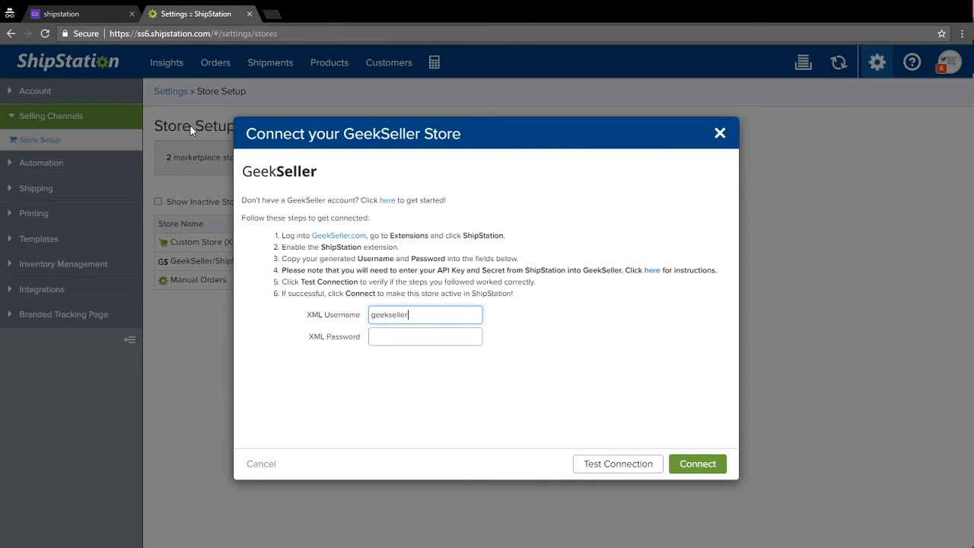
# - Copy the XML password from GeekSeller into ShipStation's GeekSeller store form, and connect the store after testing the connection
pyautogui.click(91, 11)
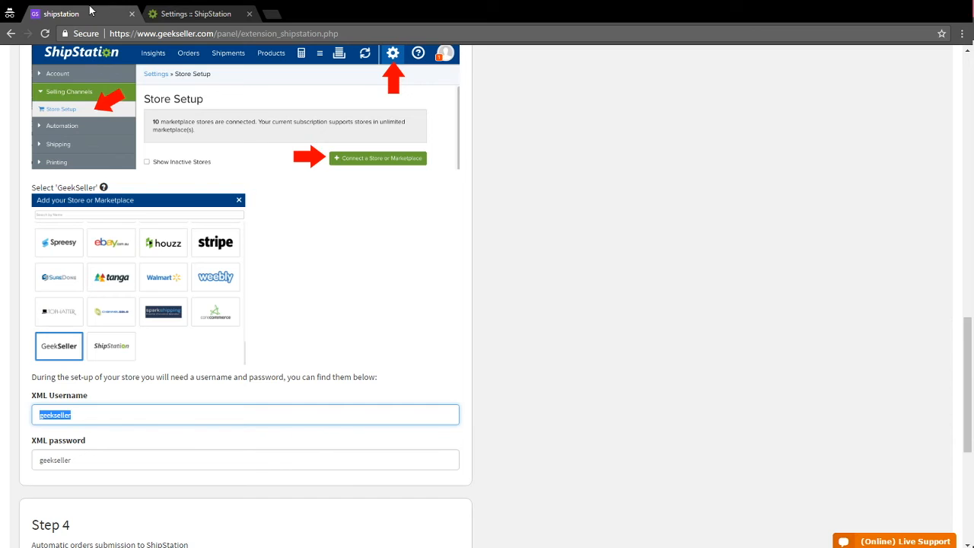
pyautogui.doubleClick(121, 462)
pyautogui.click(204, 14)
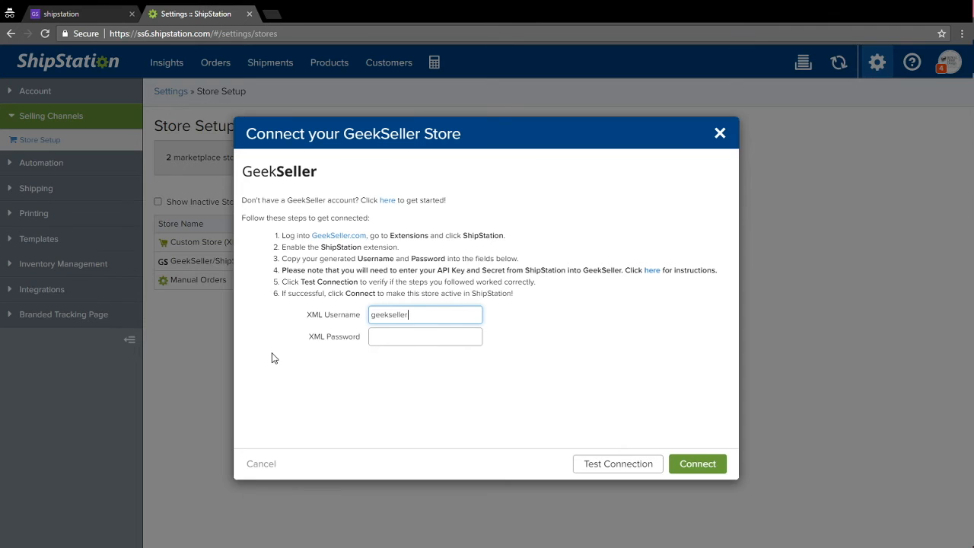
pyautogui.click(403, 337)
pyautogui.hotkey('ctrl', 'v')
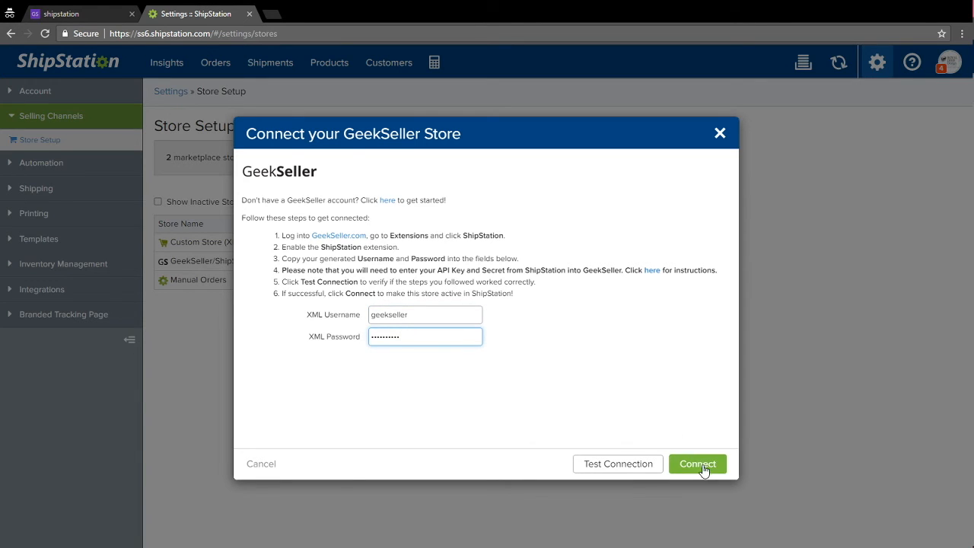
pyautogui.click(630, 474)
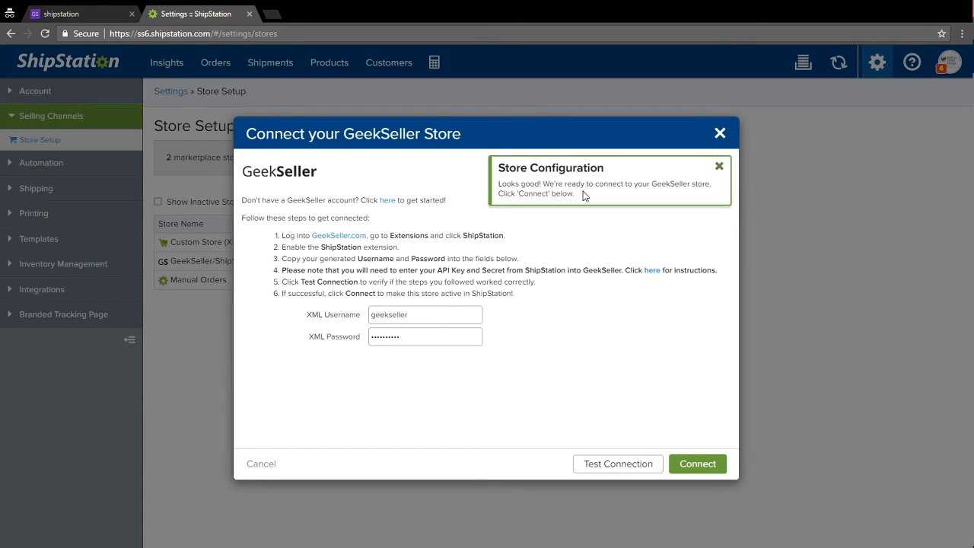
pyautogui.click(697, 464)
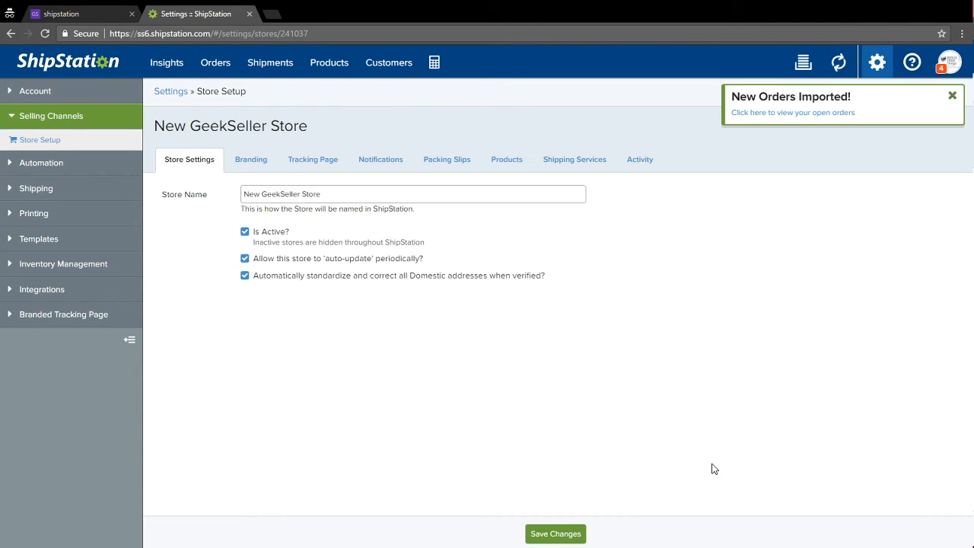
# - Name the new ShipStation store "GeekSeller ShipStation Setup" and save the store settings
pyautogui.tripleClick(490, 194)
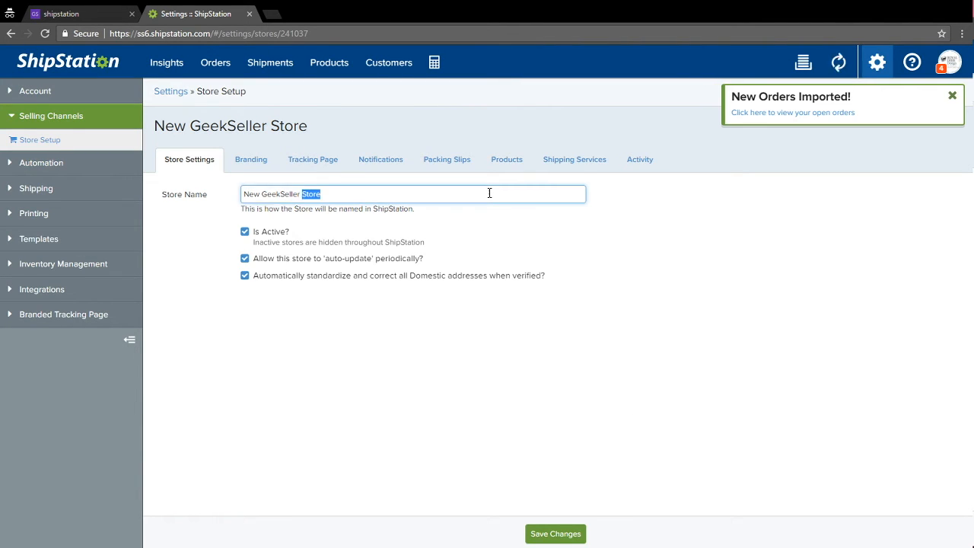
pyautogui.press('BackSpace')
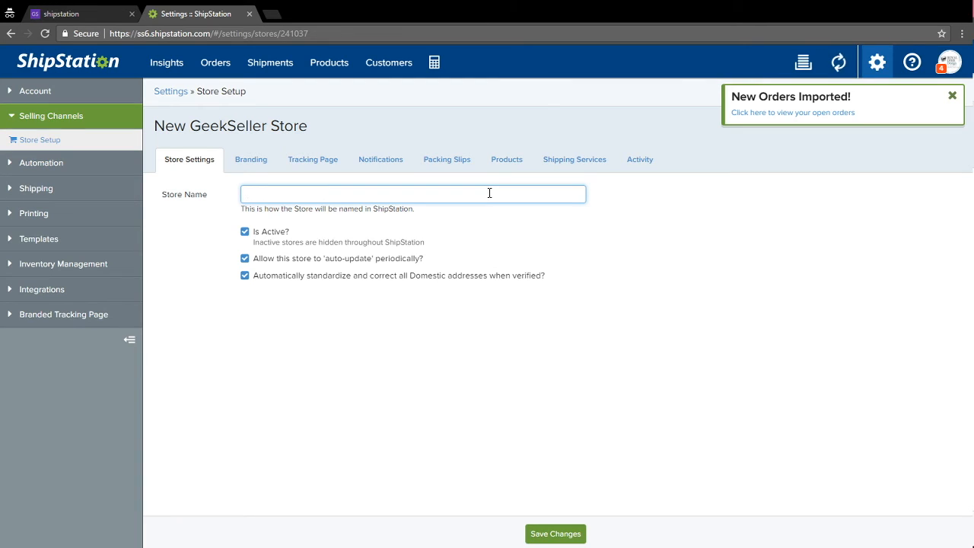
pyautogui.write('GeekSeller ')
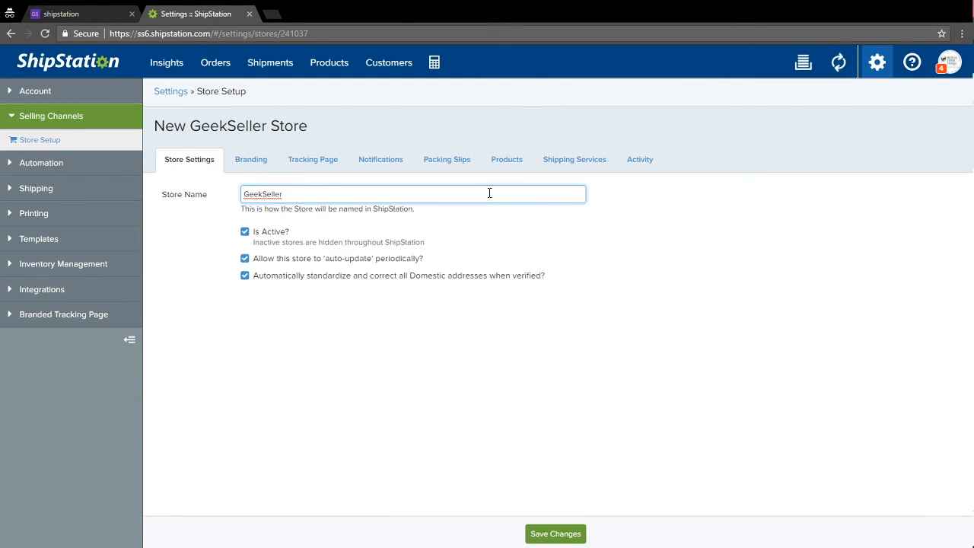
pyautogui.write('Shi')
pyautogui.write('pStation')
pyautogui.write(' Sel')
pyautogui.write('up')
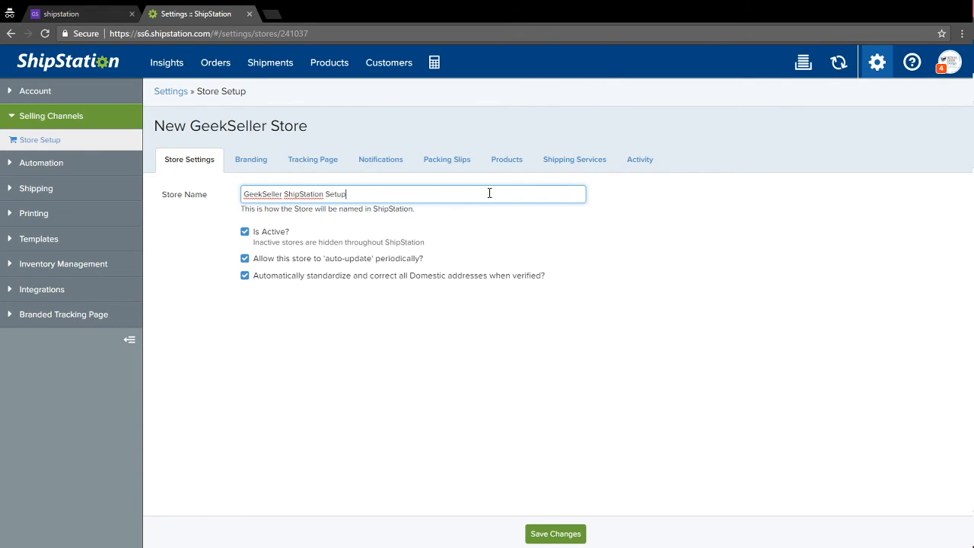
pyautogui.click(540, 533)
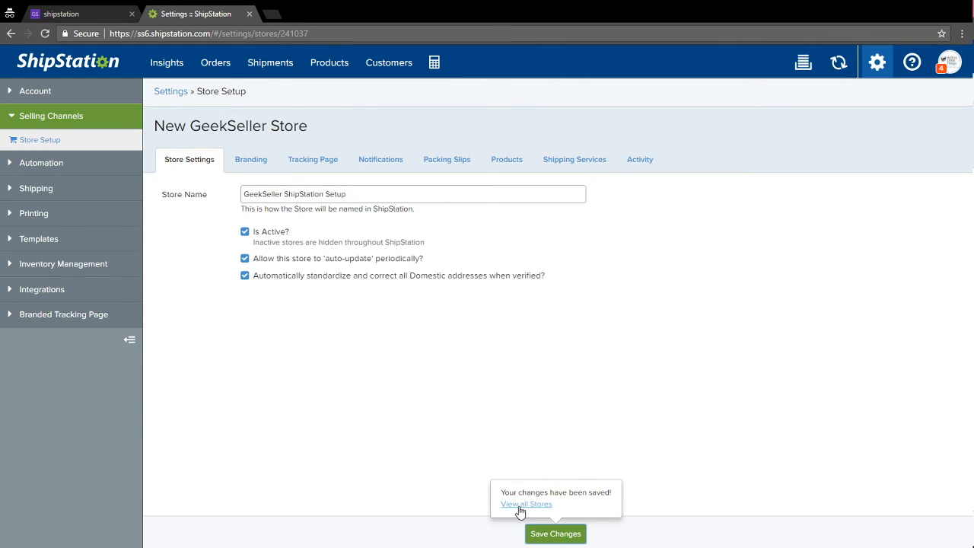
# - Switch back to GeekSeller's ShipStation extension page and save the ShipStation configuration to refresh the store list in Step 5
pyautogui.click(76, 12)
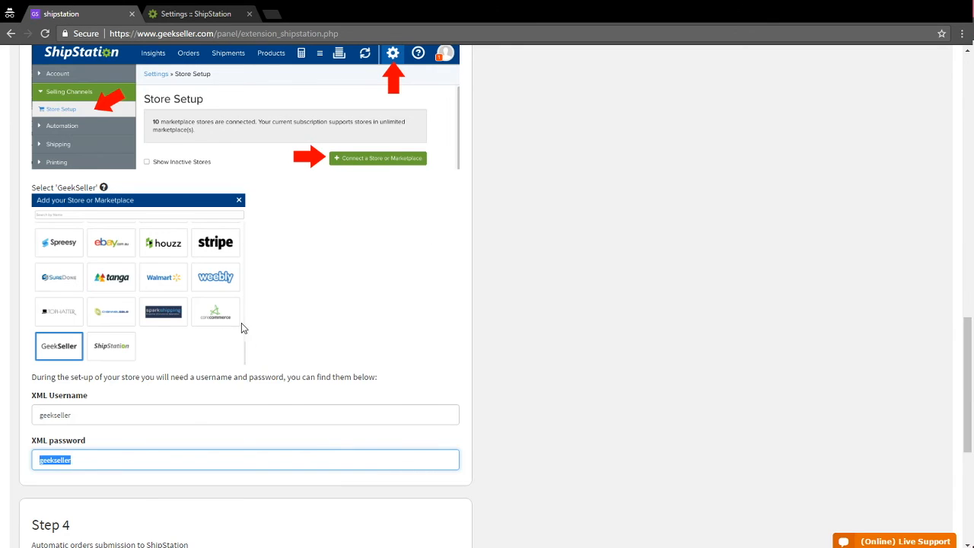
pyautogui.click(457, 344)
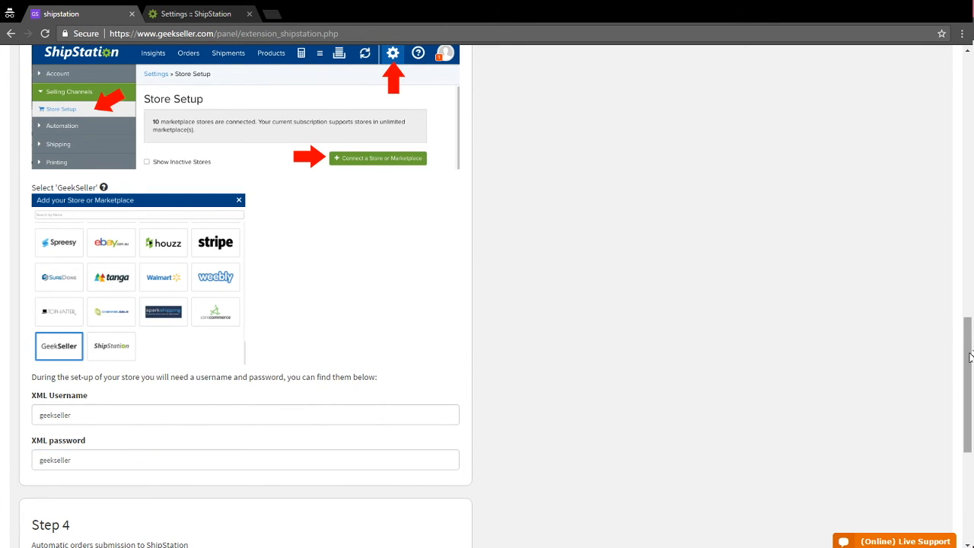
pyautogui.moveTo(971, 356); pyautogui.dragTo(971, 421)
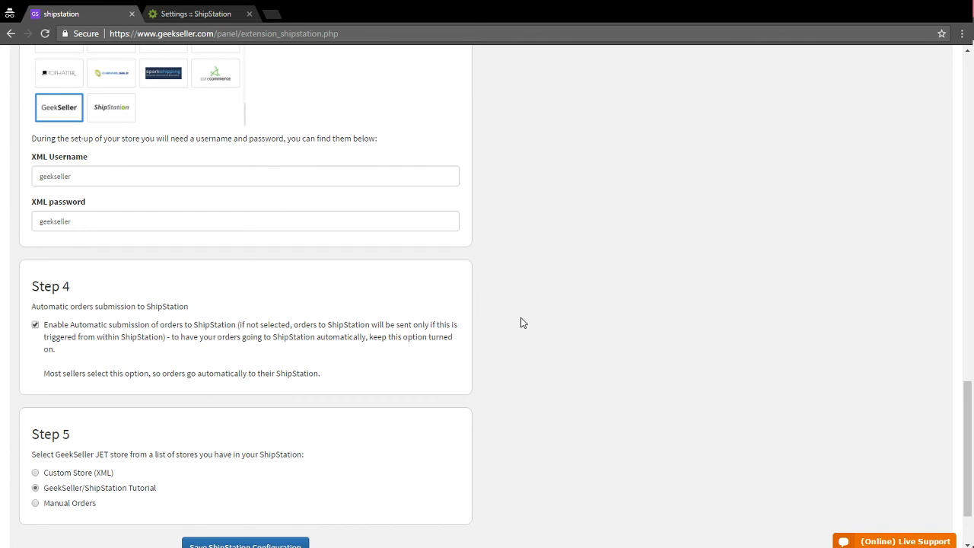
pyautogui.scroll(-1, 522, 323)
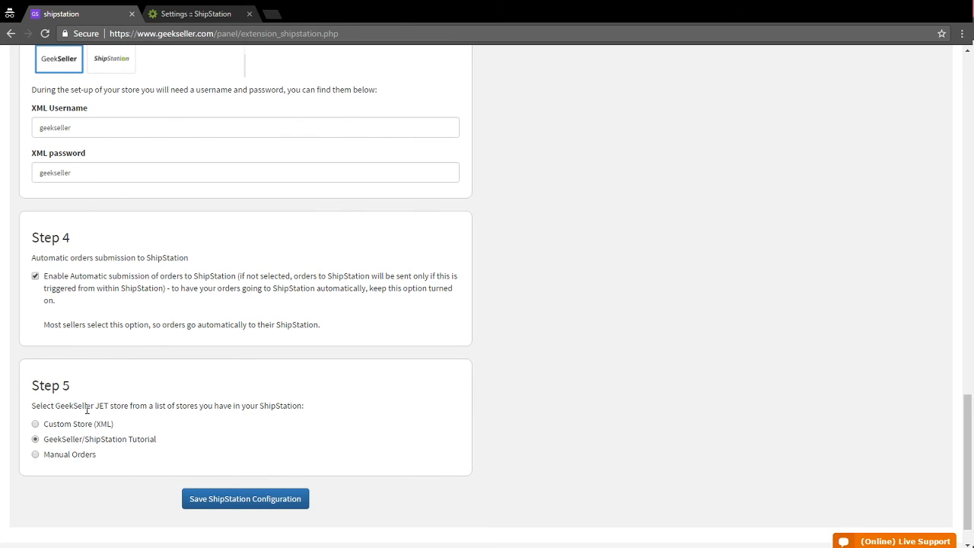
pyautogui.click(278, 498)
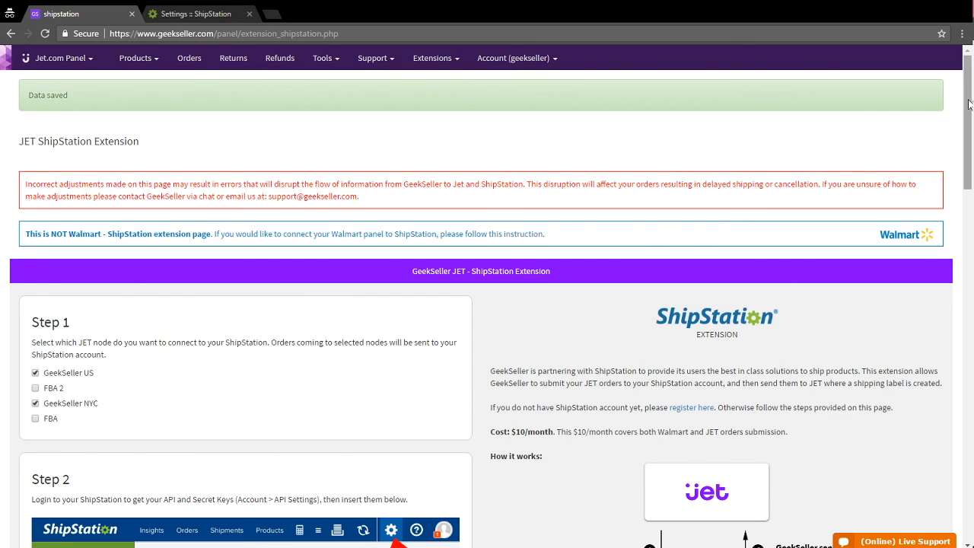
# - Select "GeekSeller ShipStation Setup" as the GeekSeller JET store in Step 5 and save the ShipStation configuration
pyautogui.moveTo(969, 103); pyautogui.dragTo(960, 461)
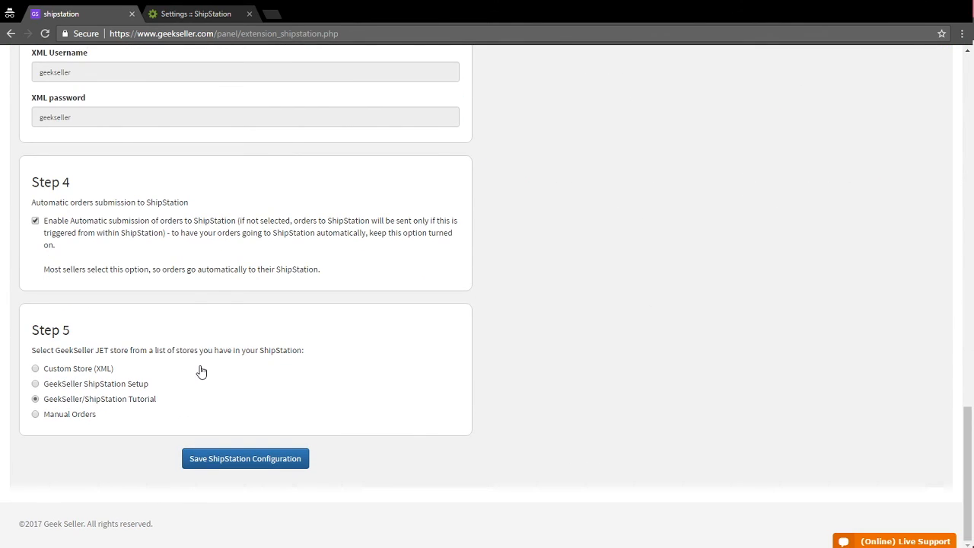
pyautogui.click(36, 385)
pyautogui.click(211, 460)
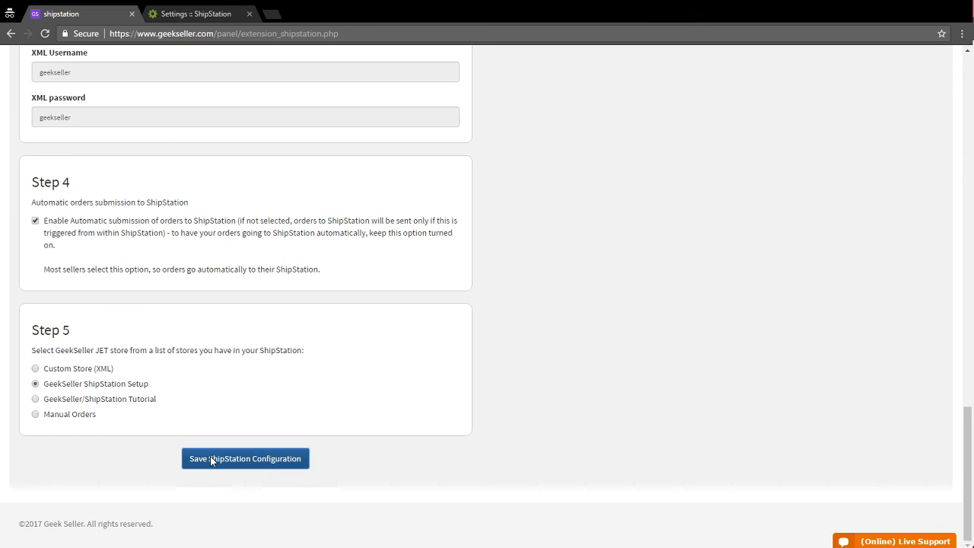